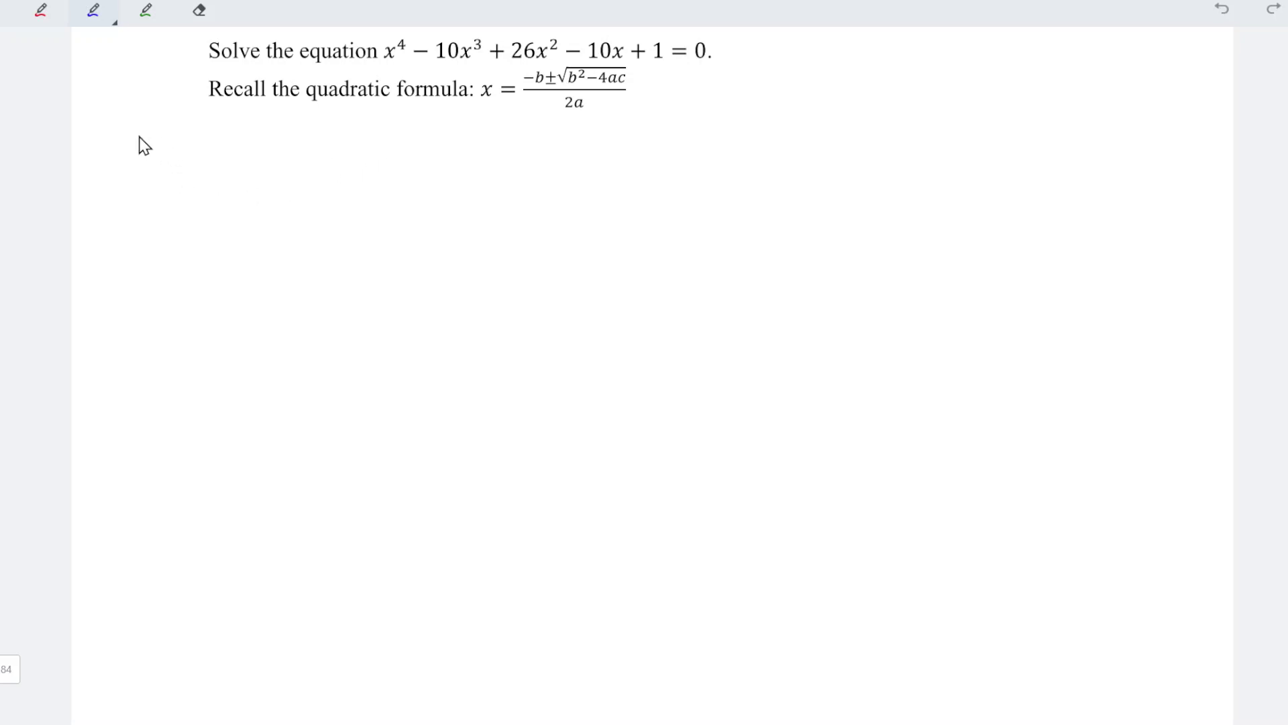
Step: Handwrite x⁴−10x³+26x²−10x+1 = below the quadratic formula in blue
drag(127, 136, 134, 150)
mouse_move(142, 135)
mouse_down()
mouse_move(135, 151)
mouse_move(153, 130)
mouse_move(172, 136)
mouse_up()
mouse_move(179, 132)
mouse_down()
mouse_move(177, 151)
mouse_move(205, 152)
mouse_up()
mouse_move(214, 132)
mouse_down()
mouse_move(263, 145)
mouse_move(267, 130)
mouse_move(287, 150)
mouse_up()
drag(296, 133, 285, 153)
drag(299, 119, 307, 132)
drag(309, 142, 329, 149)
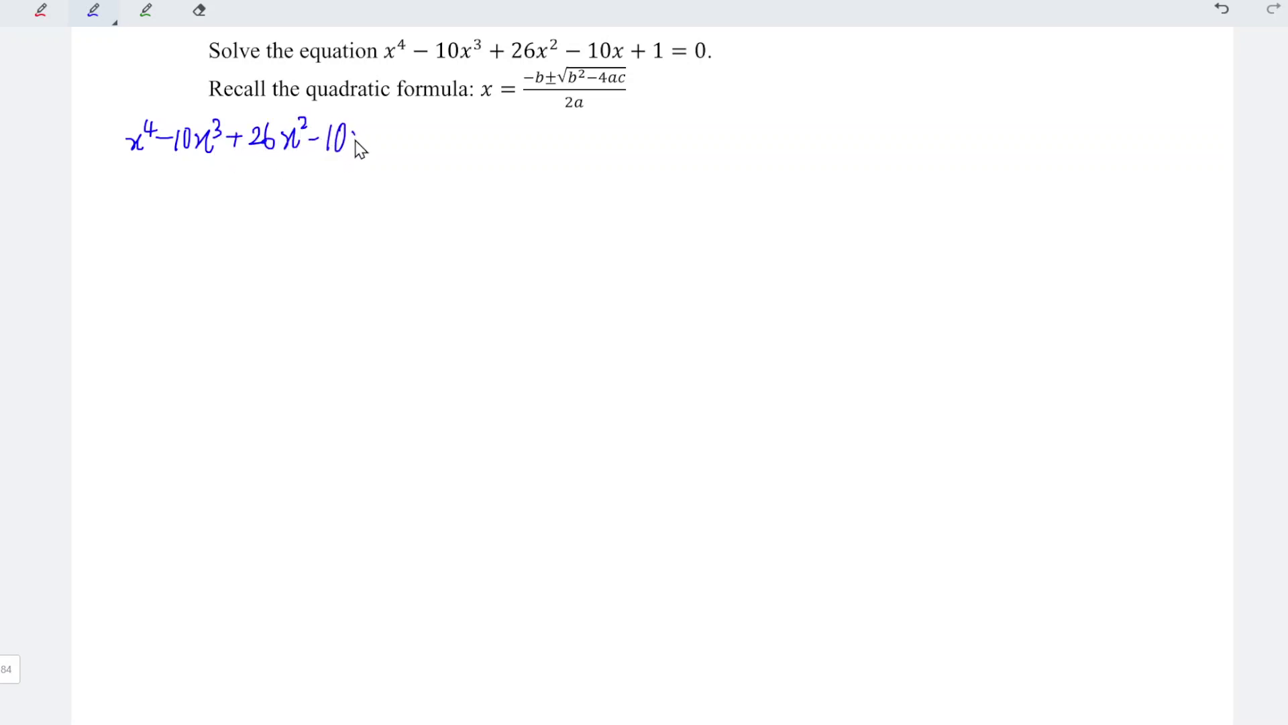
drag(415, 133, 428, 132)
drag(415, 139, 429, 139)
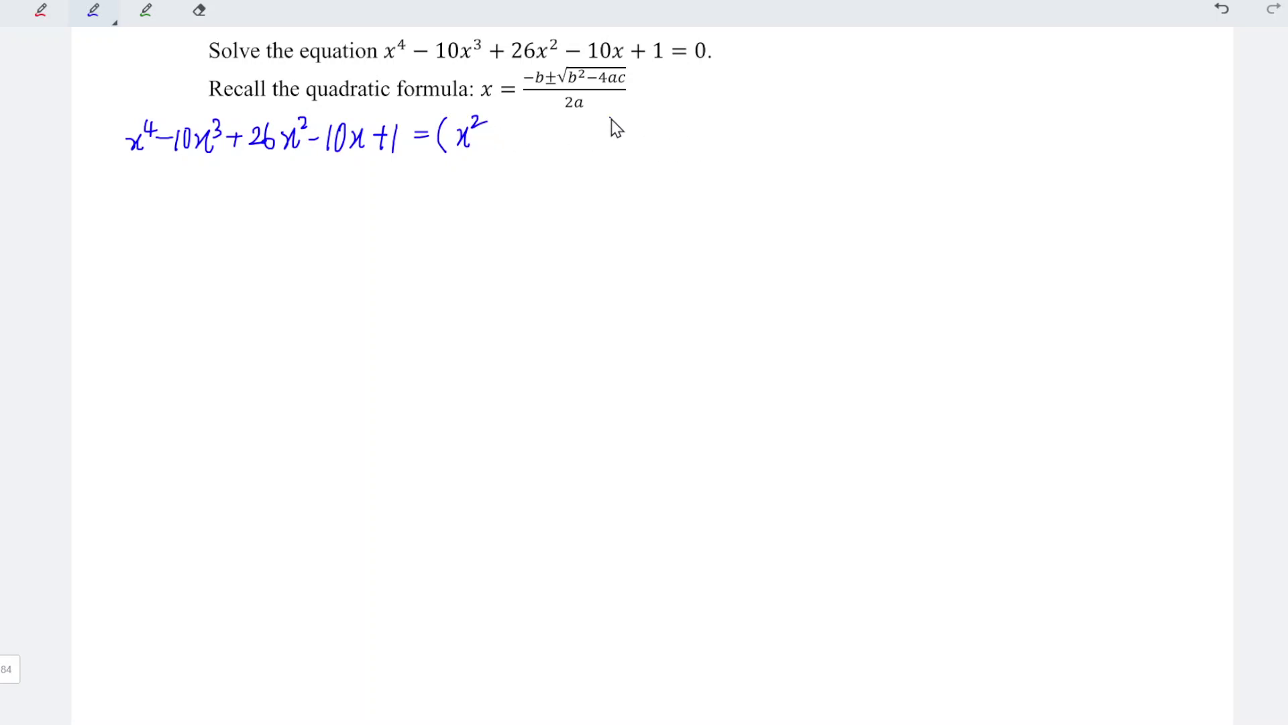
Step: Write the product (x²+ax+b)(x²+cx+d) after the equals sign
drag(609, 117, 608, 149)
mouse_move(629, 118)
mouse_down()
mouse_move(625, 148)
mouse_move(646, 144)
mouse_up()
mouse_move(644, 126)
mouse_down()
mouse_move(635, 145)
mouse_move(665, 124)
mouse_up()
drag(769, 147, 763, 155)
drag(488, 135, 559, 132)
drag(553, 123, 575, 141)
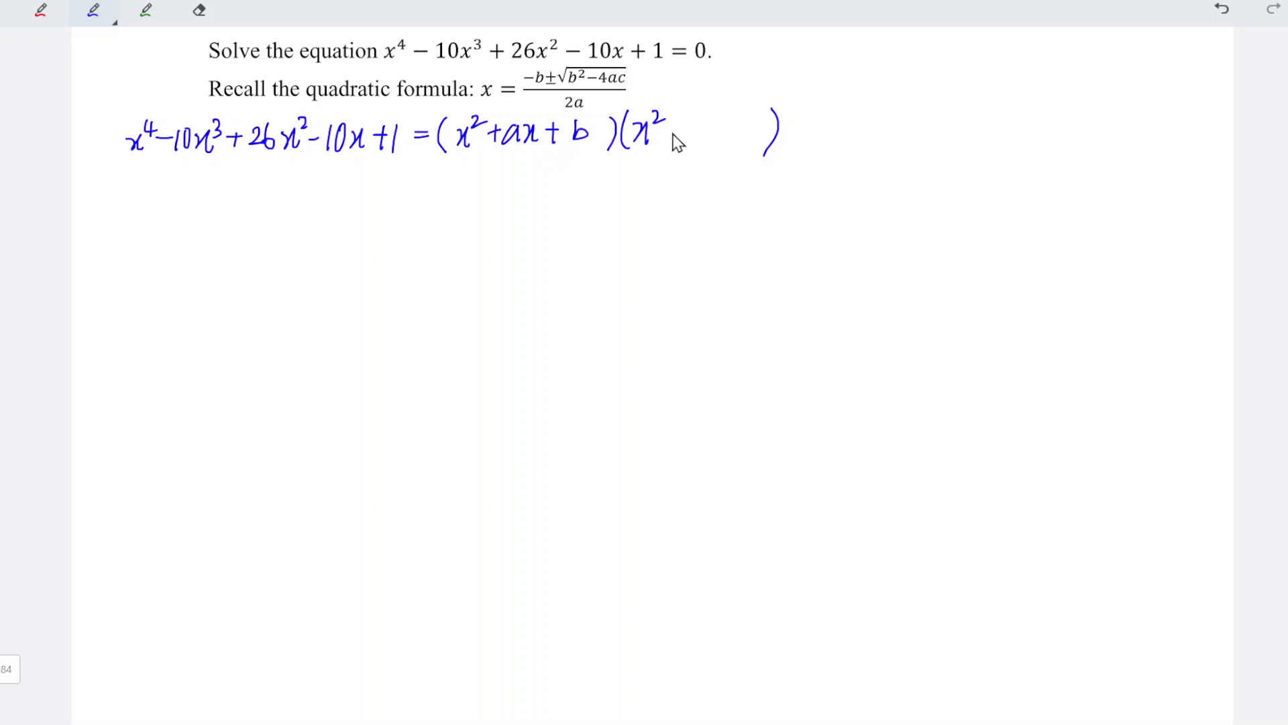
drag(664, 137, 678, 136)
mouse_move(670, 129)
mouse_down()
mouse_move(670, 145)
mouse_move(709, 127)
mouse_up()
drag(712, 133, 756, 139)
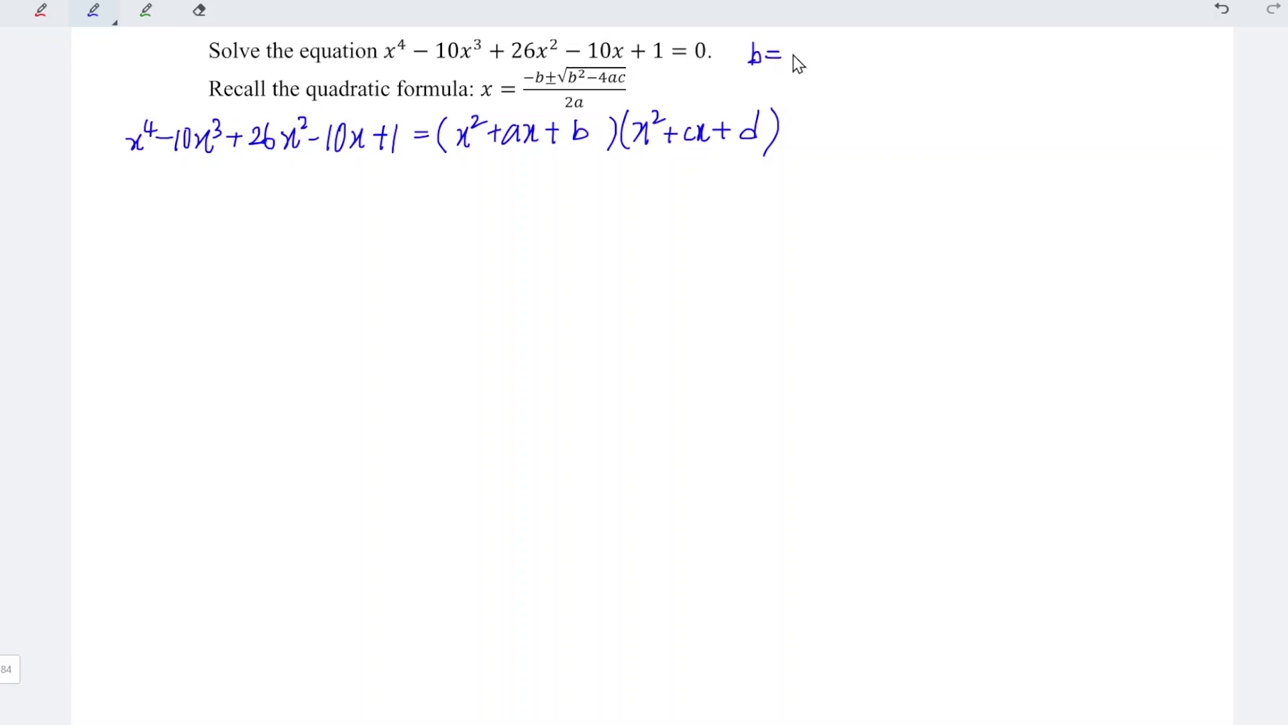
Step: Note b=d=1 and b=d=−1, then cross out the b=d=−1 case in red
mouse_move(793, 55)
mouse_down()
mouse_move(800, 66)
mouse_move(822, 51)
mouse_up()
mouse_move(916, 43)
mouse_down()
mouse_move(918, 66)
mouse_move(990, 59)
mouse_move(1022, 71)
mouse_up()
click(40, 9)
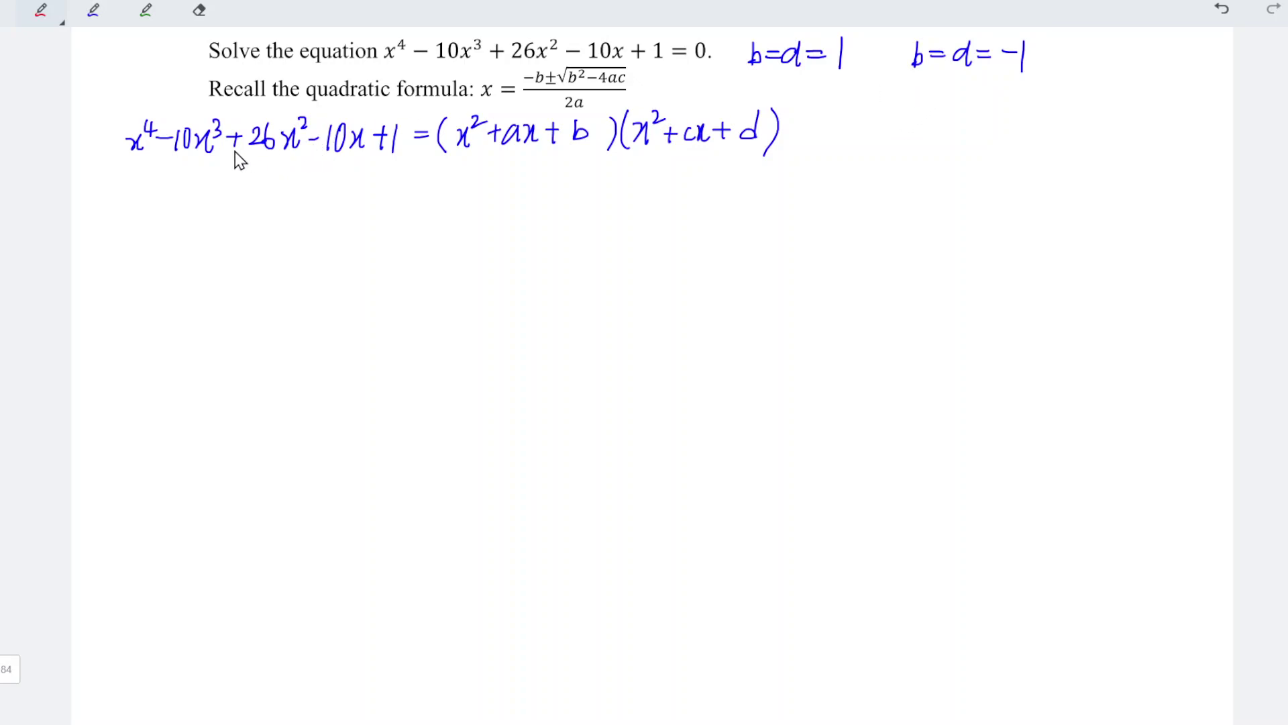
drag(976, 47, 929, 86)
drag(950, 41, 969, 75)
Step: Rewrite the product in red as (x²+ax+1)(x²+cx+1)
mouse_move(789, 127)
mouse_down()
mouse_move(821, 118)
mouse_move(817, 149)
mouse_move(842, 114)
mouse_move(863, 141)
mouse_move(916, 140)
mouse_up()
drag(931, 122, 944, 152)
mouse_move(974, 107)
mouse_down()
mouse_move(968, 151)
mouse_move(985, 149)
mouse_up()
drag(996, 109, 1003, 118)
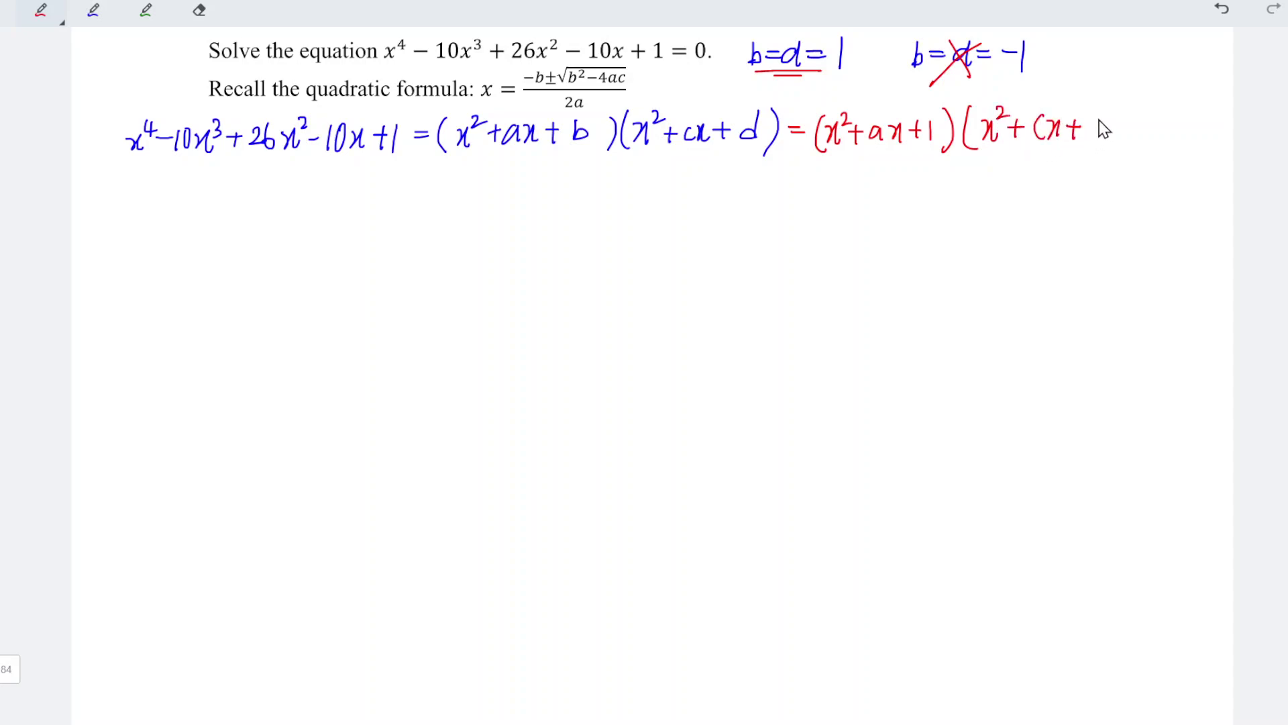
drag(1110, 145, 1101, 149)
Step: Return to blue ink and begin the expansion as x⁴ + x³ on the second line
click(93, 10)
drag(482, 192, 499, 192)
drag(490, 184, 490, 201)
drag(571, 180, 591, 179)
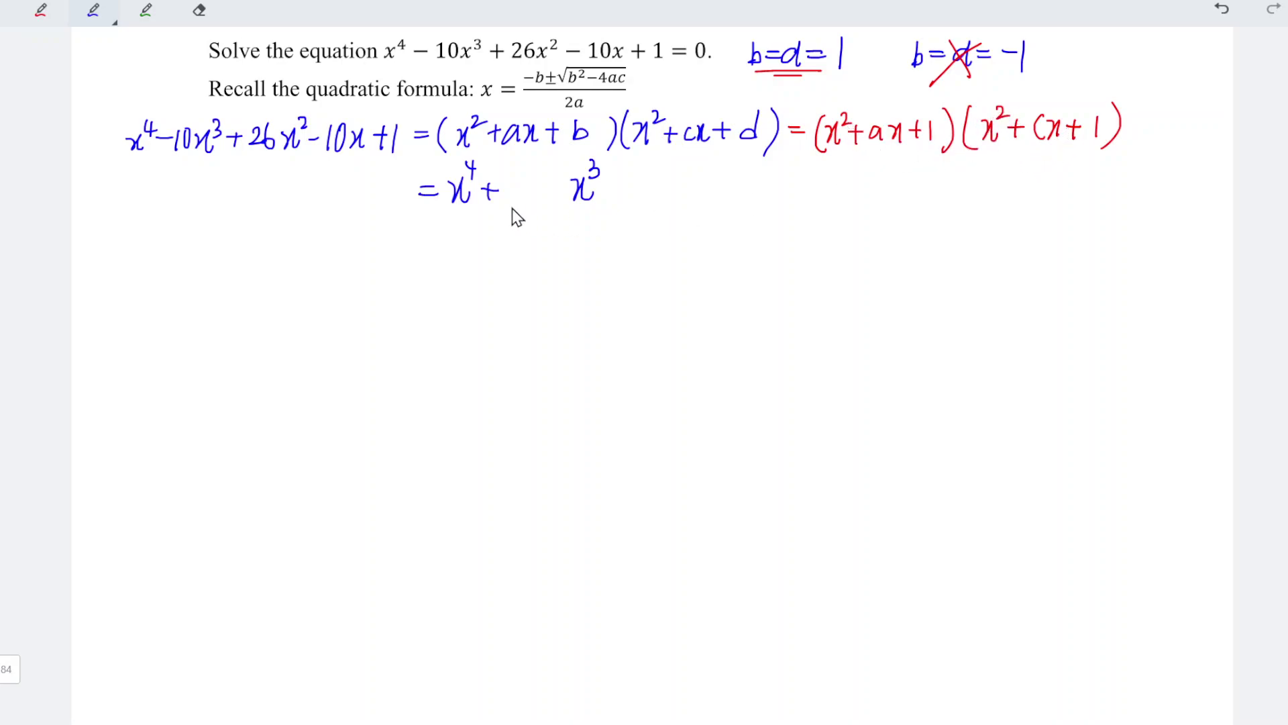
Step: Write the (a+c)x³ and (ac+2)x² terms of the expansion
mouse_move(525, 201)
mouse_down()
mouse_move(556, 172)
mouse_move(562, 211)
mouse_up()
drag(654, 168, 650, 212)
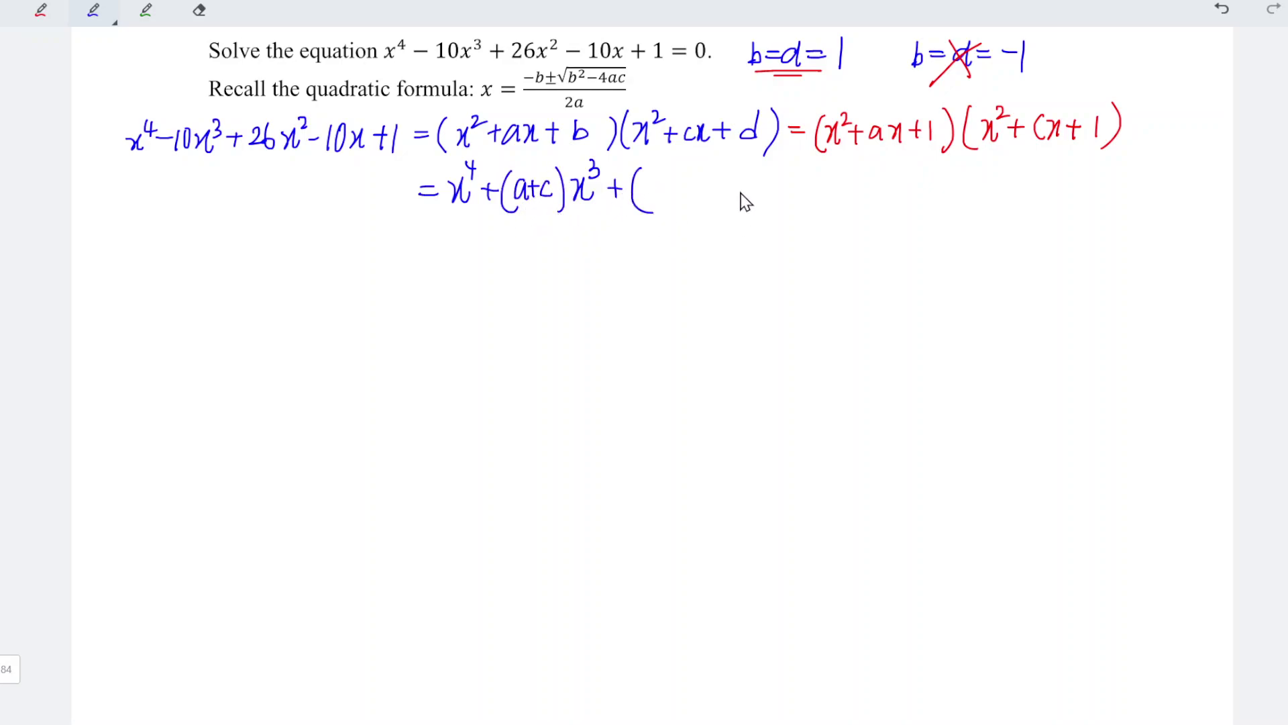
mouse_move(742, 173)
mouse_down()
mouse_move(738, 206)
mouse_move(760, 208)
mouse_up()
mouse_move(768, 179)
mouse_down()
mouse_move(754, 209)
mouse_move(778, 172)
mouse_up()
drag(714, 173, 732, 193)
drag(684, 178, 686, 199)
mouse_move(691, 188)
mouse_down()
mouse_move(707, 187)
mouse_move(698, 201)
mouse_up()
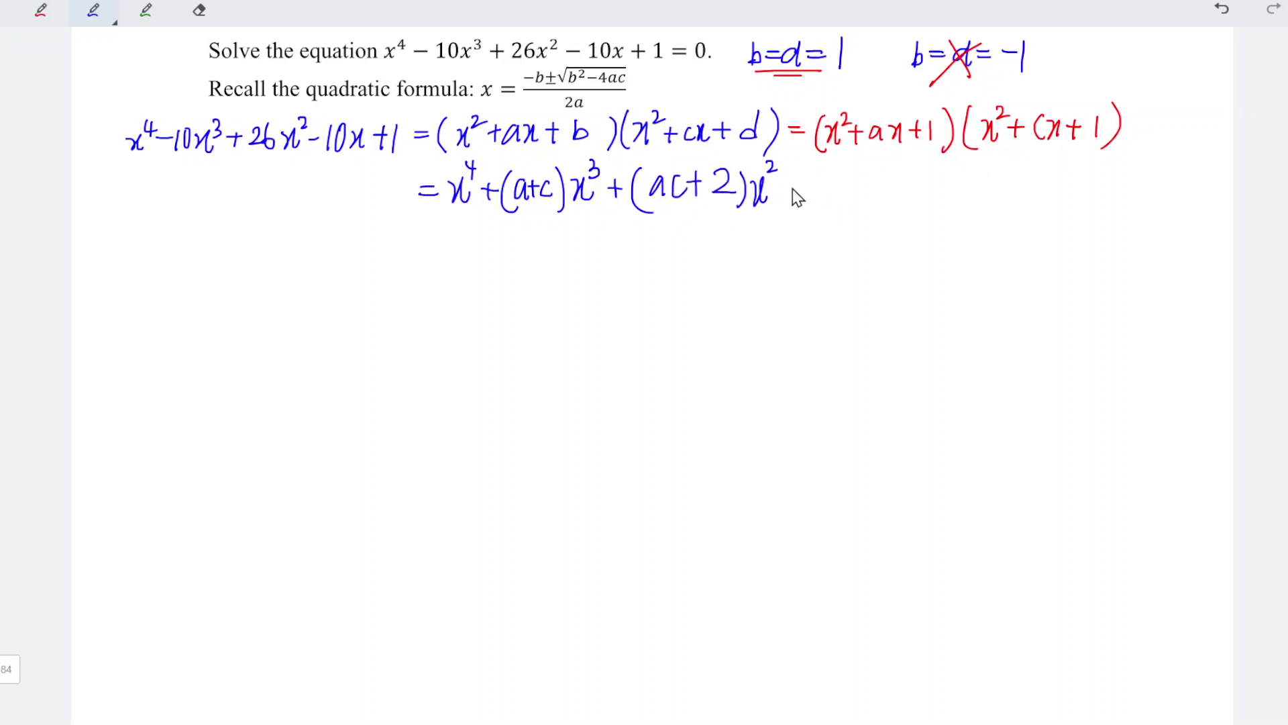
Step: Complete the expansion with +(a+c)x+1
drag(791, 188, 809, 188)
drag(799, 178, 800, 198)
drag(898, 179, 905, 196)
drag(834, 168, 832, 206)
drag(880, 165, 890, 215)
mouse_move(845, 178)
mouse_down()
mouse_move(846, 204)
mouse_move(870, 186)
mouse_up()
mouse_move(861, 176)
mouse_down()
mouse_move(941, 186)
mouse_move(966, 166)
mouse_move(967, 194)
mouse_up()
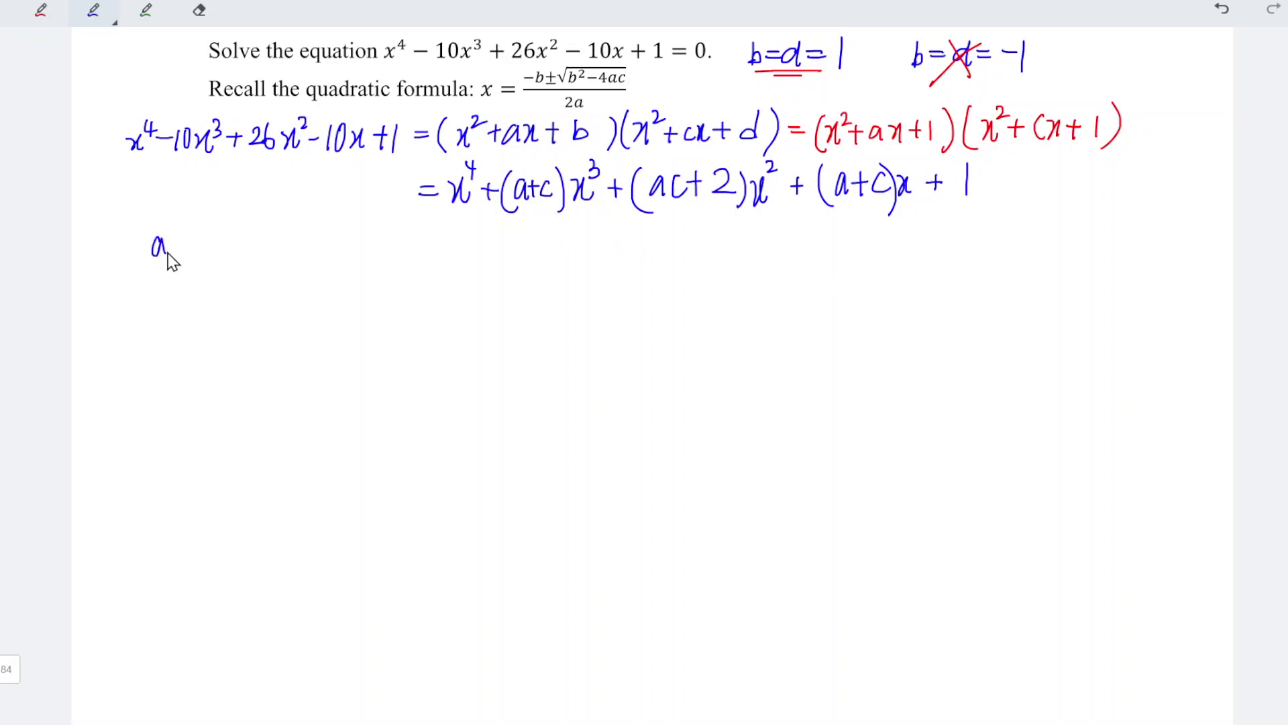
Step: Write a+c = −10 below the expansion and begin ac+2 beneath it
drag(173, 247, 190, 247)
drag(180, 236, 265, 241)
mouse_move(273, 229)
mouse_down()
mouse_move(272, 249)
mouse_move(285, 232)
mouse_up()
mouse_move(161, 287)
mouse_down()
mouse_move(159, 305)
mouse_move(206, 293)
mouse_up()
mouse_move(200, 285)
mouse_down()
mouse_move(200, 305)
mouse_move(256, 287)
mouse_up()
Step: Write ac+2=26, reduce it to ac=24, and start a = below
drag(241, 298, 299, 288)
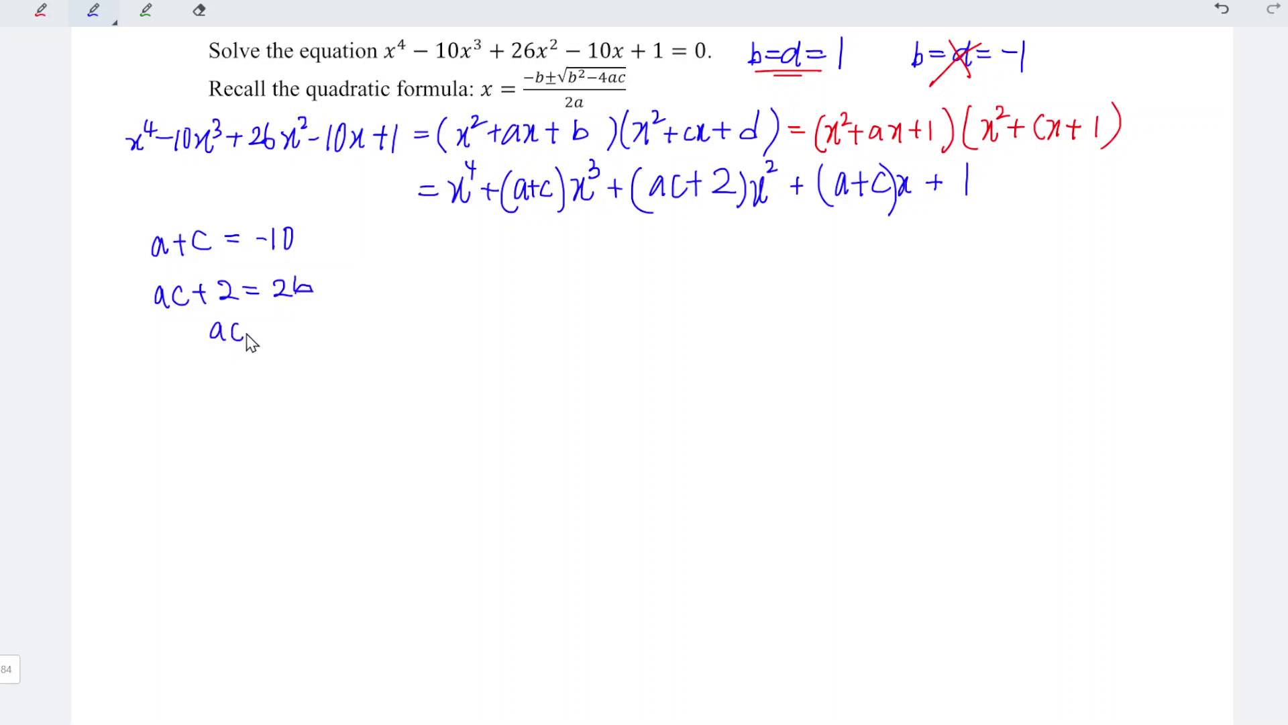
drag(248, 327, 261, 326)
drag(247, 334, 262, 334)
mouse_move(274, 323)
mouse_down()
mouse_move(291, 339)
mouse_move(308, 335)
mouse_up()
mouse_move(302, 317)
mouse_down()
mouse_move(303, 350)
mouse_move(240, 381)
mouse_up()
drag(248, 370, 312, 402)
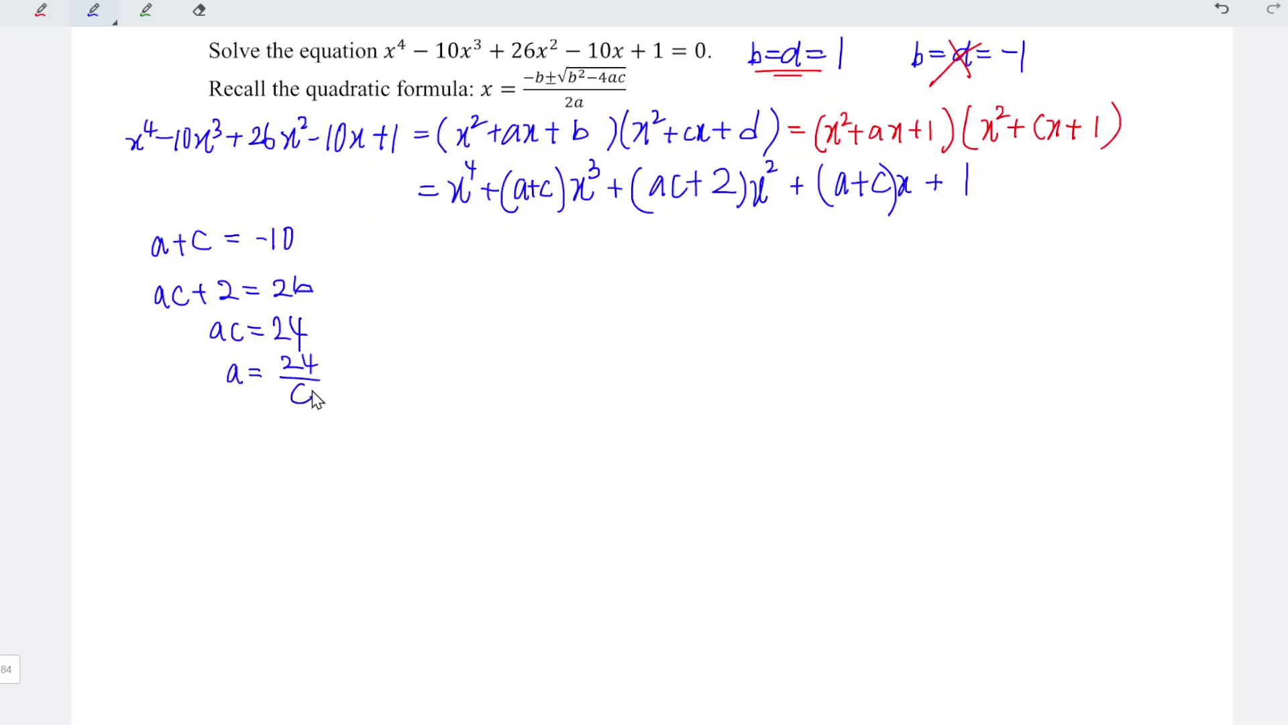
Step: Label the equations ① and ② and note substituting ② into ①
drag(352, 224, 349, 226)
drag(353, 226, 353, 249)
drag(347, 383, 383, 387)
mouse_move(366, 365)
mouse_down()
mouse_move(388, 396)
mouse_move(375, 363)
mouse_up()
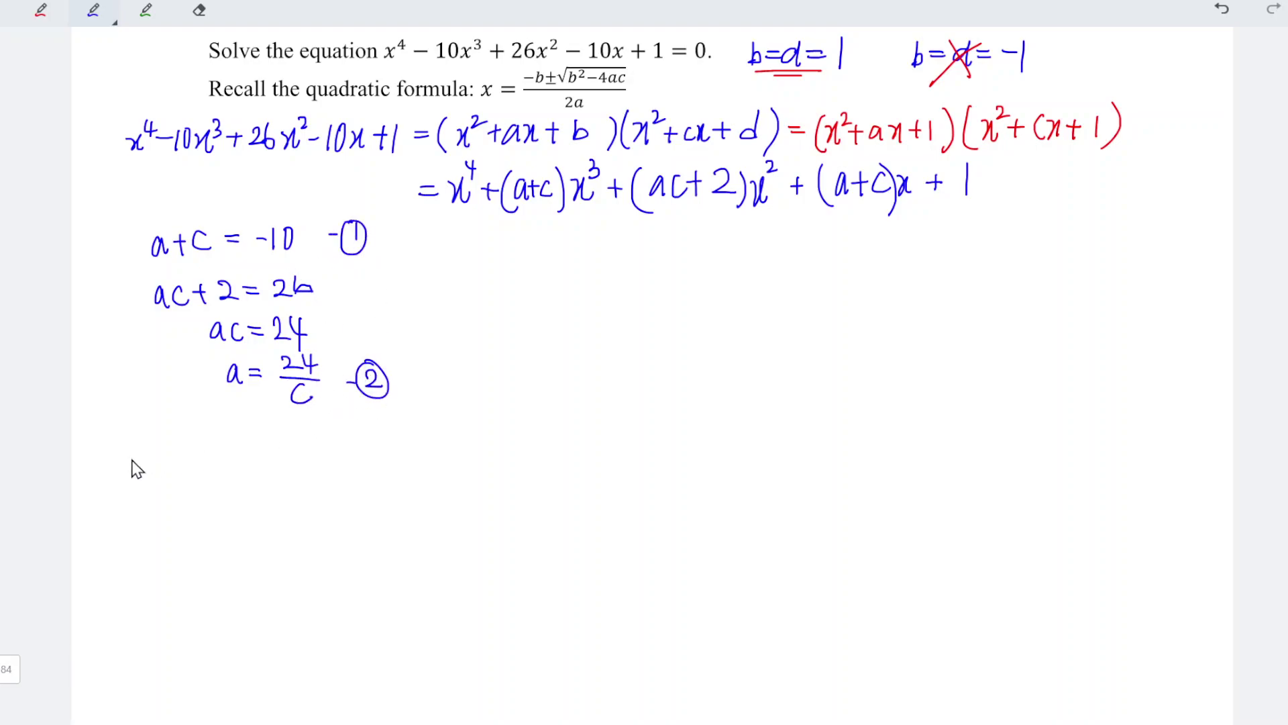
mouse_move(144, 442)
mouse_down()
mouse_move(157, 457)
mouse_move(144, 436)
mouse_move(192, 448)
mouse_up()
mouse_move(185, 442)
mouse_down()
mouse_move(185, 454)
mouse_move(223, 459)
mouse_move(218, 433)
mouse_up()
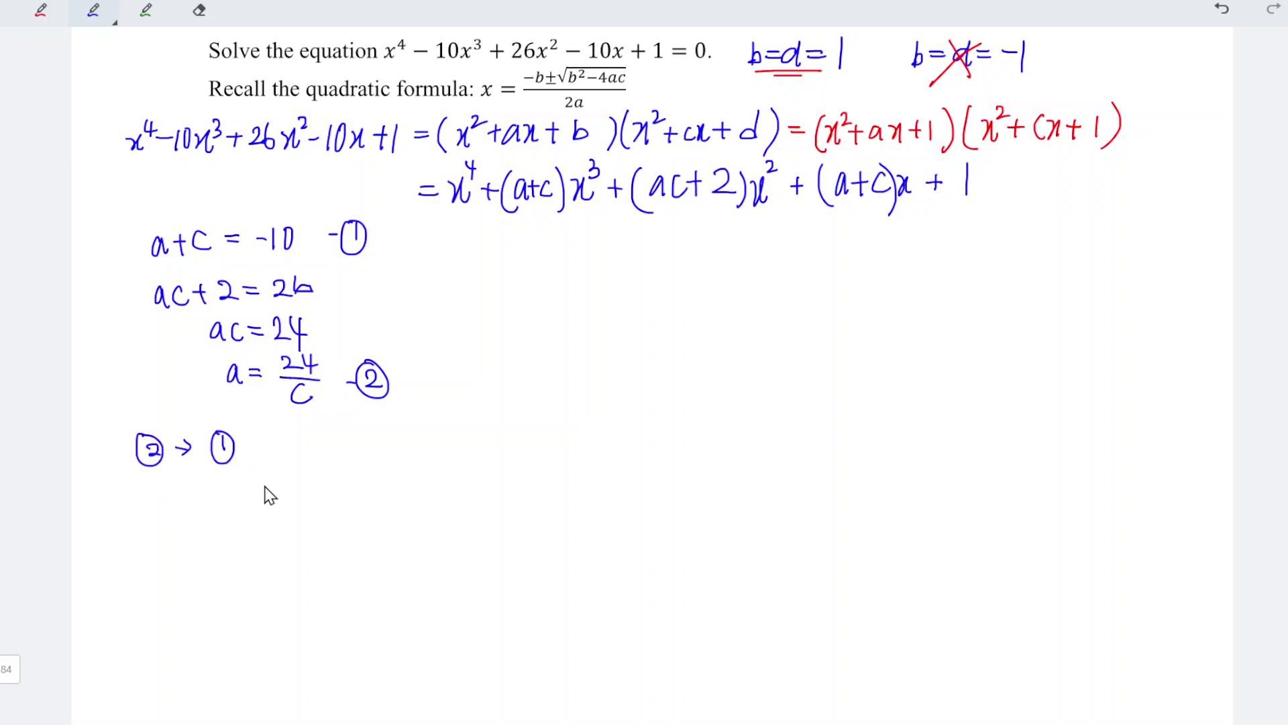
Step: Substitute a=24/c into a+c=−10 and mark multiplying by c
drag(190, 499, 222, 506)
mouse_move(216, 497)
mouse_down()
mouse_move(216, 513)
mouse_move(272, 527)
mouse_move(347, 506)
mouse_up()
drag(176, 497, 179, 547)
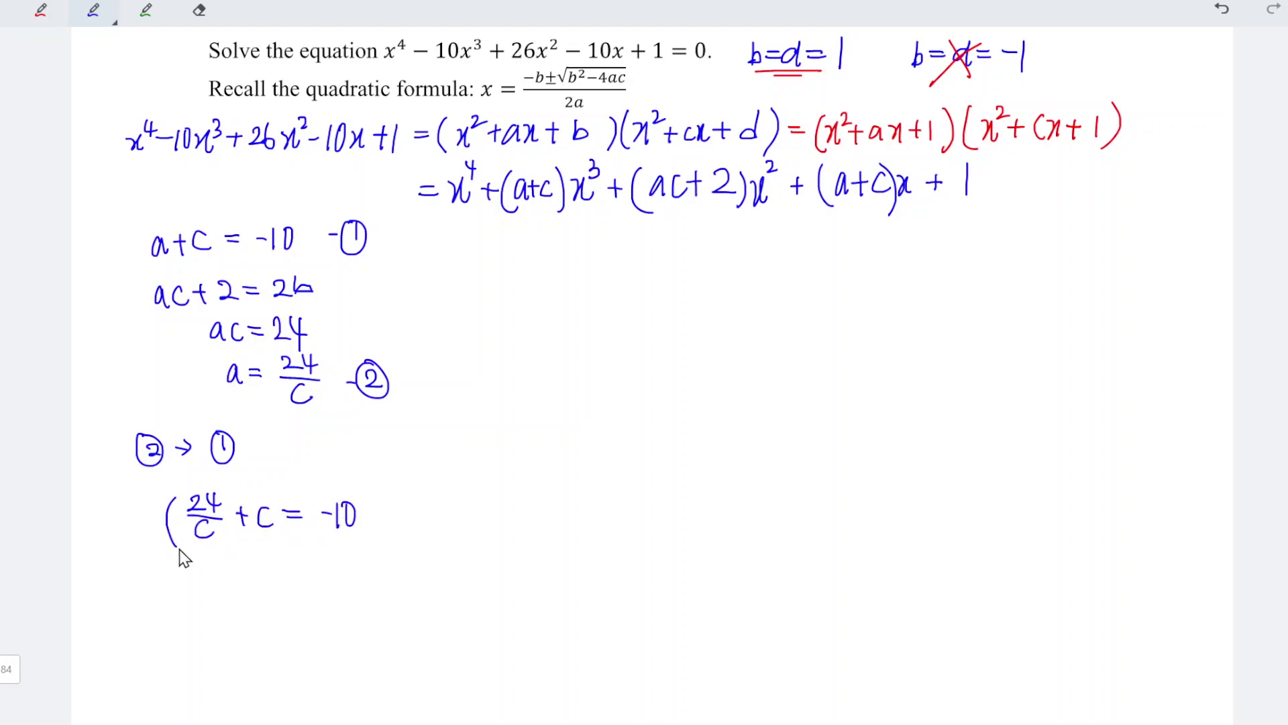
drag(394, 510, 407, 524)
mouse_move(406, 510)
mouse_down()
mouse_move(394, 524)
mouse_move(425, 526)
mouse_up()
Step: Rearrange to 24+c²=−10c, then write c²+10c+24=0
mouse_move(197, 558)
mouse_down()
mouse_move(211, 573)
mouse_move(255, 569)
mouse_up()
mouse_move(248, 560)
mouse_down()
mouse_move(248, 578)
mouse_move(268, 577)
mouse_up()
drag(272, 553, 312, 569)
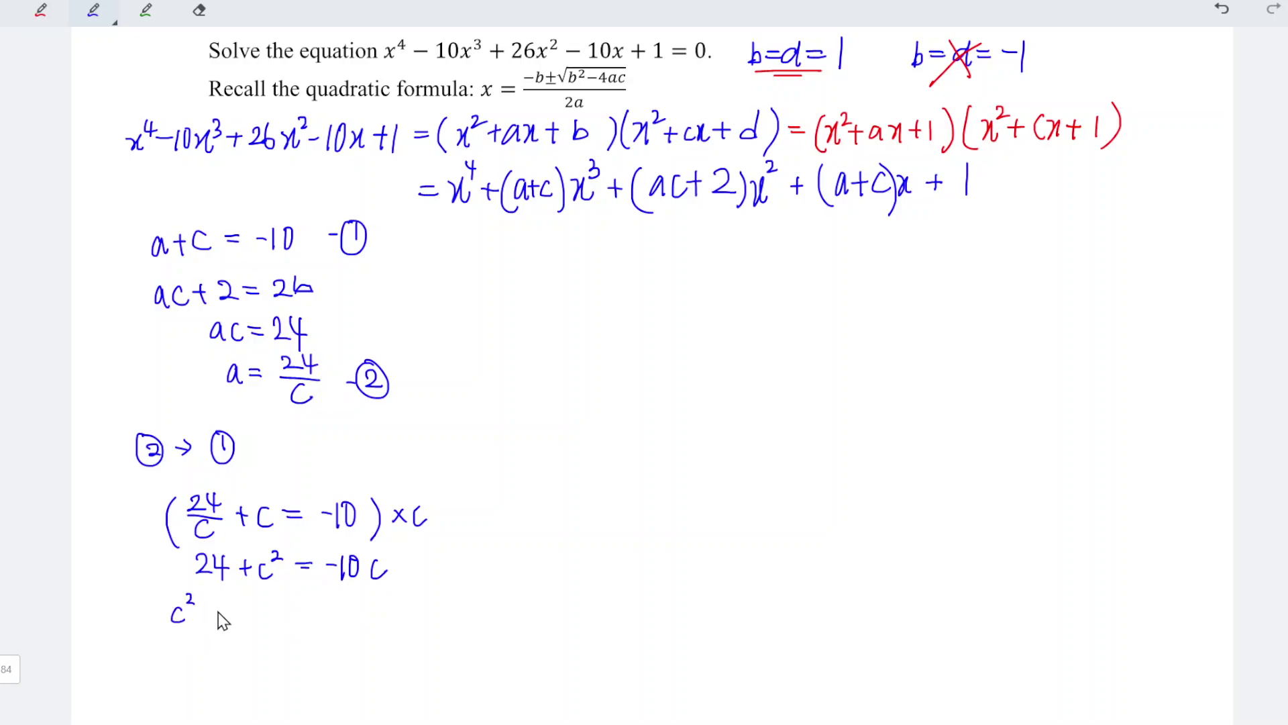
drag(205, 612, 218, 612)
mouse_move(212, 604)
mouse_down()
mouse_move(212, 620)
mouse_move(227, 622)
mouse_up()
drag(235, 602, 236, 622)
drag(269, 612, 279, 613)
mouse_move(275, 606)
mouse_down()
mouse_move(275, 620)
mouse_move(295, 616)
mouse_up()
mouse_move(299, 599)
mouse_down()
mouse_move(306, 630)
mouse_move(331, 608)
mouse_up()
drag(319, 614, 351, 602)
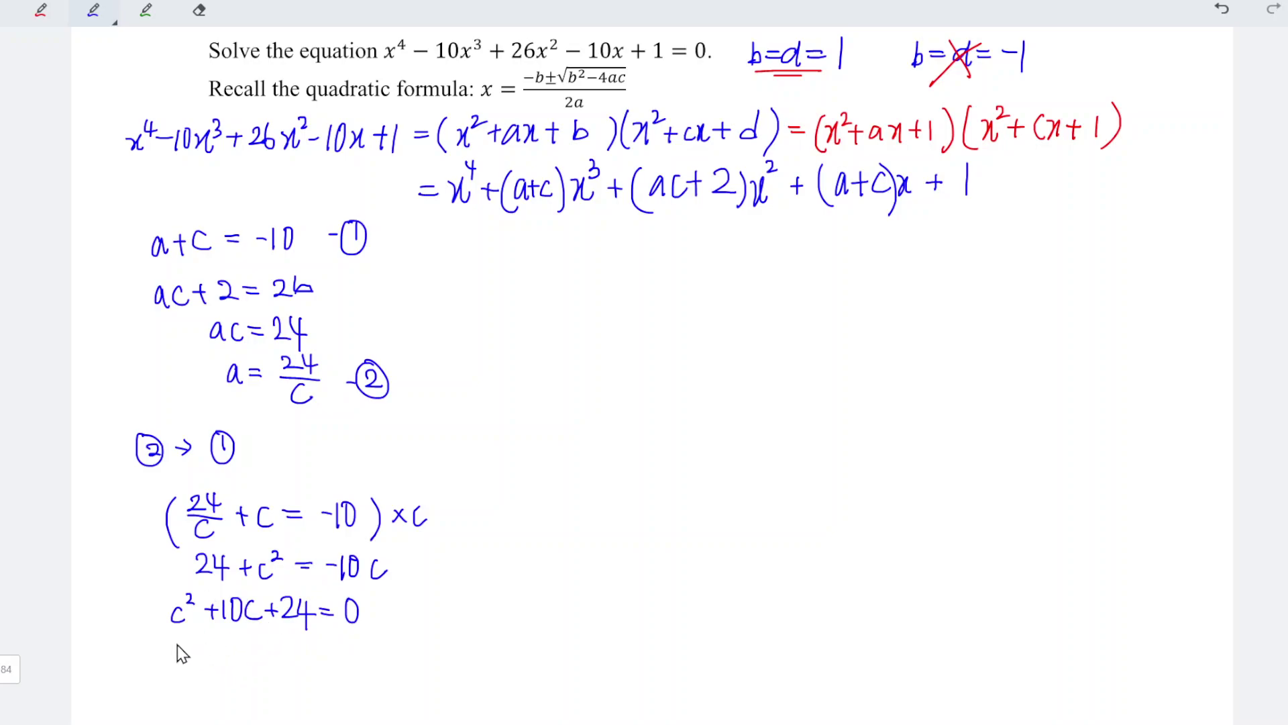
Step: Factor the quadratic in c as (c+6)(c+4)=0
drag(178, 640, 185, 671)
mouse_move(269, 641)
mouse_down()
mouse_move(263, 671)
mouse_move(300, 652)
mouse_up()
mouse_move(294, 644)
mouse_down()
mouse_move(294, 663)
mouse_move(327, 655)
mouse_up()
mouse_move(321, 641)
mouse_down()
mouse_move(321, 664)
mouse_move(370, 639)
mouse_up()
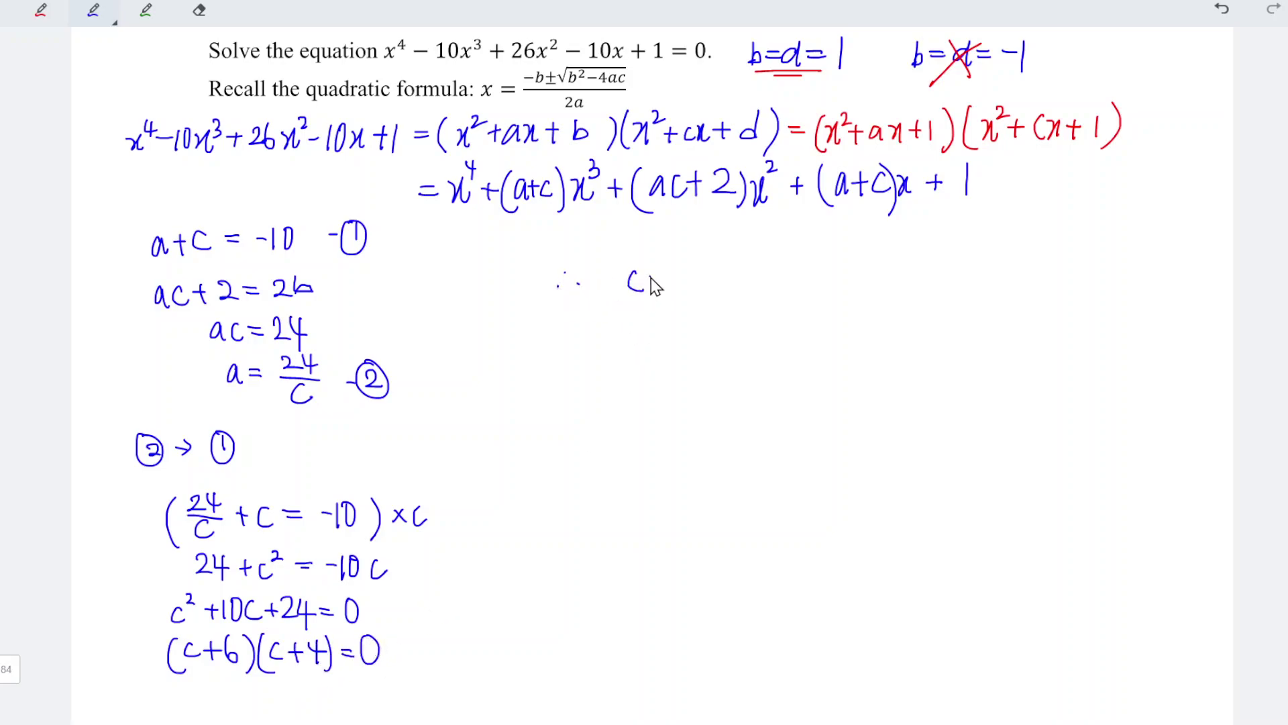
Step: Write the roots c=−6 or c=−4
drag(698, 283, 692, 280)
drag(838, 269, 865, 269)
drag(1048, 261, 1057, 287)
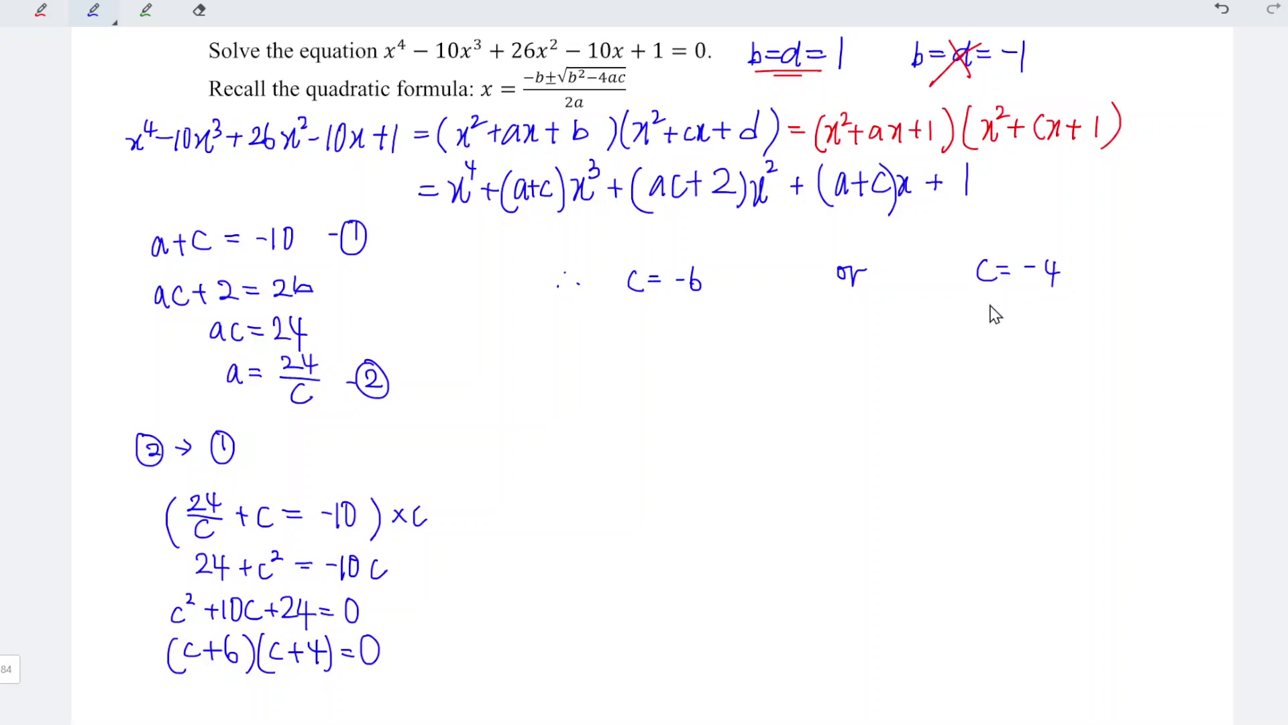
Step: Substitute c=−6 into ② to get a=24/−6=−4
mouse_move(558, 347)
mouse_down()
mouse_move(574, 366)
mouse_move(558, 336)
mouse_move(534, 365)
mouse_up()
drag(655, 351, 702, 350)
drag(713, 322, 714, 352)
mouse_move(687, 351)
mouse_down()
mouse_move(726, 350)
mouse_move(707, 365)
mouse_up()
mouse_move(715, 356)
mouse_down()
mouse_move(678, 409)
mouse_move(730, 414)
mouse_up()
drag(722, 401, 723, 436)
Step: Substitute c=−4 into ② to get a=24/−4=−6
drag(1004, 322, 1018, 321)
drag(1004, 331, 1053, 325)
drag(1061, 306, 1073, 320)
drag(1066, 305, 1065, 330)
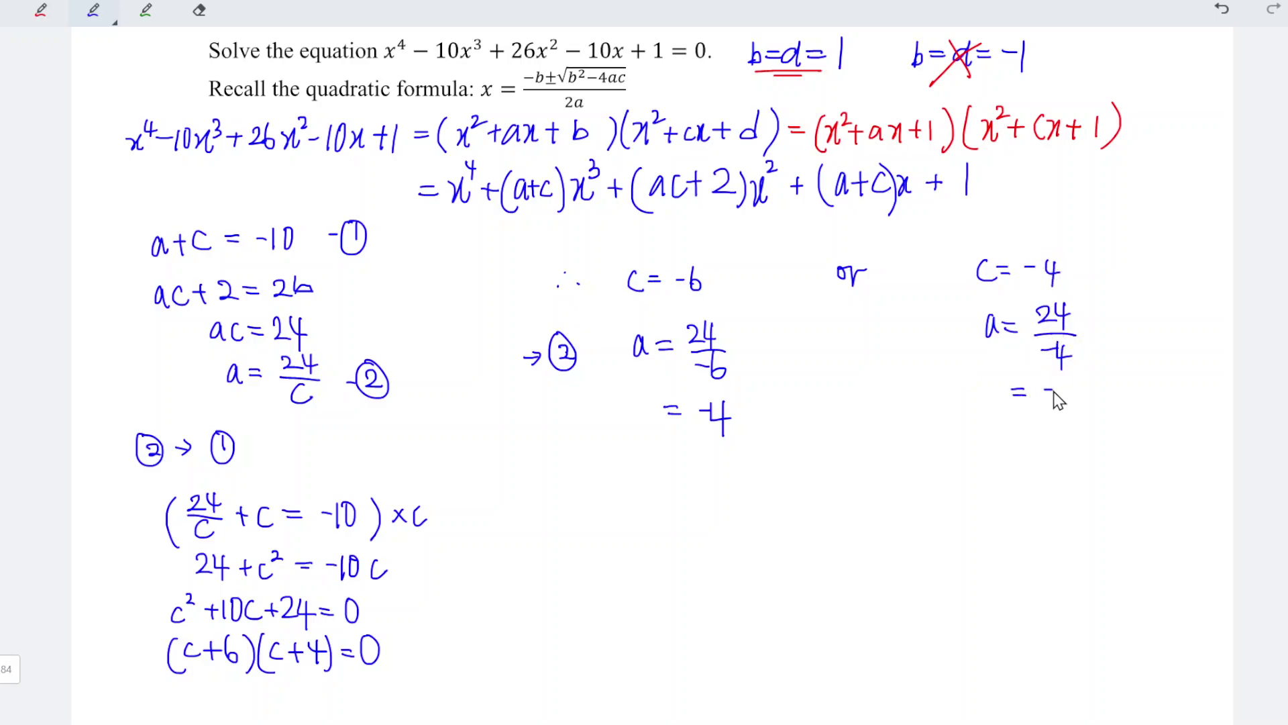
drag(1064, 385, 1062, 396)
Step: Rewrite the quartic x⁴−10x³+26x²−10x+1 below the working
drag(531, 485, 585, 497)
mouse_move(591, 485)
mouse_down()
mouse_move(591, 507)
mouse_move(604, 487)
mouse_move(629, 507)
mouse_move(632, 488)
mouse_move(656, 494)
mouse_up()
click(641, 495)
mouse_move(648, 486)
mouse_down()
mouse_move(647, 503)
mouse_move(678, 487)
mouse_move(700, 495)
mouse_up()
mouse_move(709, 489)
mouse_down()
mouse_move(720, 505)
mouse_move(765, 491)
mouse_up()
mouse_move(774, 477)
mouse_down()
mouse_move(773, 502)
mouse_move(786, 479)
mouse_up()
drag(798, 481, 832, 501)
drag(850, 477, 850, 502)
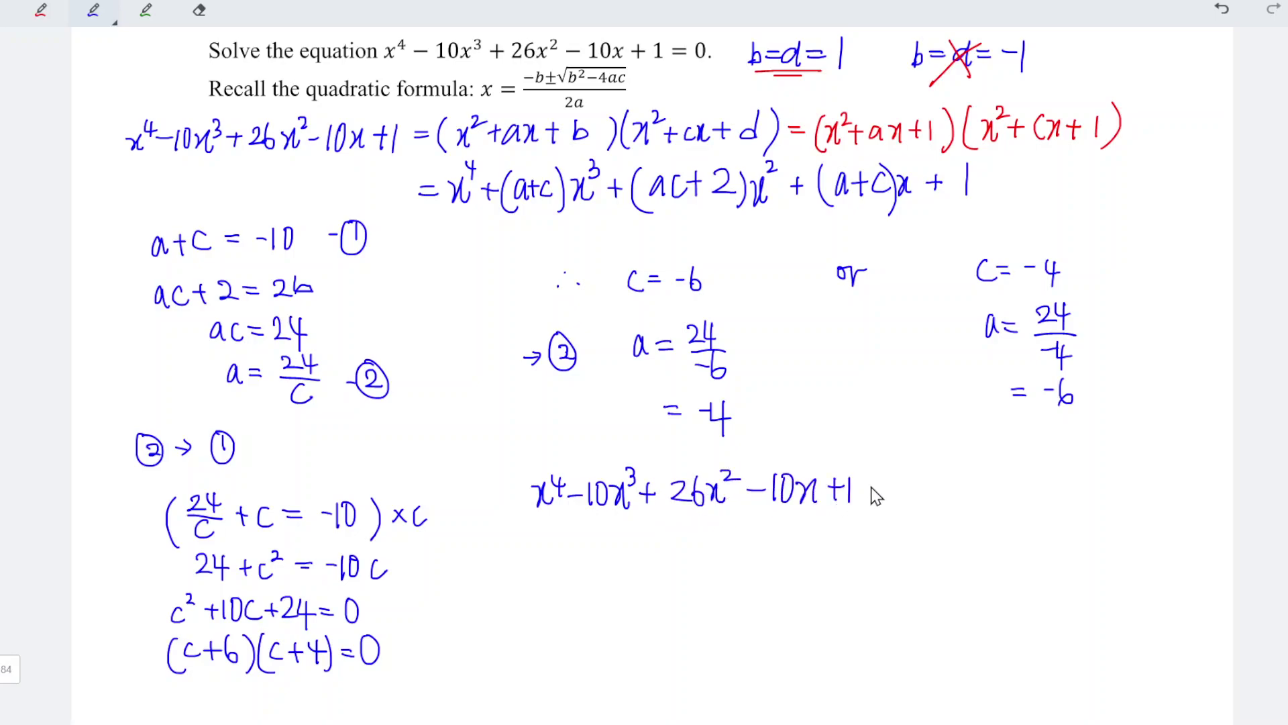
Step: Write its factors (x²−4x+1)(x²−6x+1) after the equals sign
mouse_move(923, 465)
mouse_down()
mouse_move(930, 517)
mouse_move(950, 503)
mouse_up()
drag(956, 475, 991, 509)
drag(999, 495, 1083, 515)
drag(1099, 470, 1127, 505)
drag(1136, 487, 1140, 515)
mouse_move(1154, 495)
mouse_down()
mouse_move(1167, 495)
mouse_move(1160, 510)
mouse_up()
drag(1189, 478, 1187, 505)
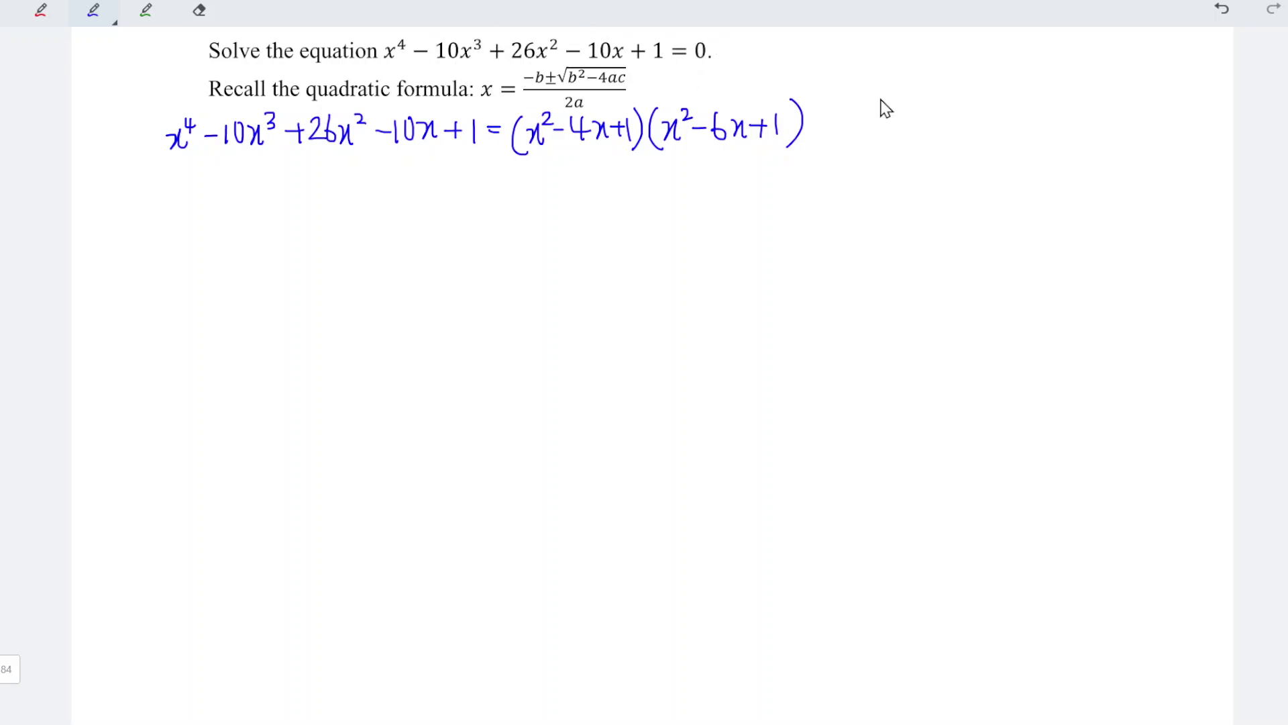
Step: Add =0 to the factored product and write x²−4x+1=0 below it
drag(819, 132, 833, 132)
drag(847, 117, 844, 120)
drag(190, 213, 236, 213)
drag(243, 203, 253, 222)
drag(257, 210, 271, 222)
mouse_move(282, 213)
mouse_down()
mouse_move(299, 213)
mouse_move(292, 224)
mouse_up()
mouse_move(312, 201)
mouse_down()
mouse_move(312, 221)
mouse_move(348, 206)
mouse_up()
drag(337, 214, 361, 199)
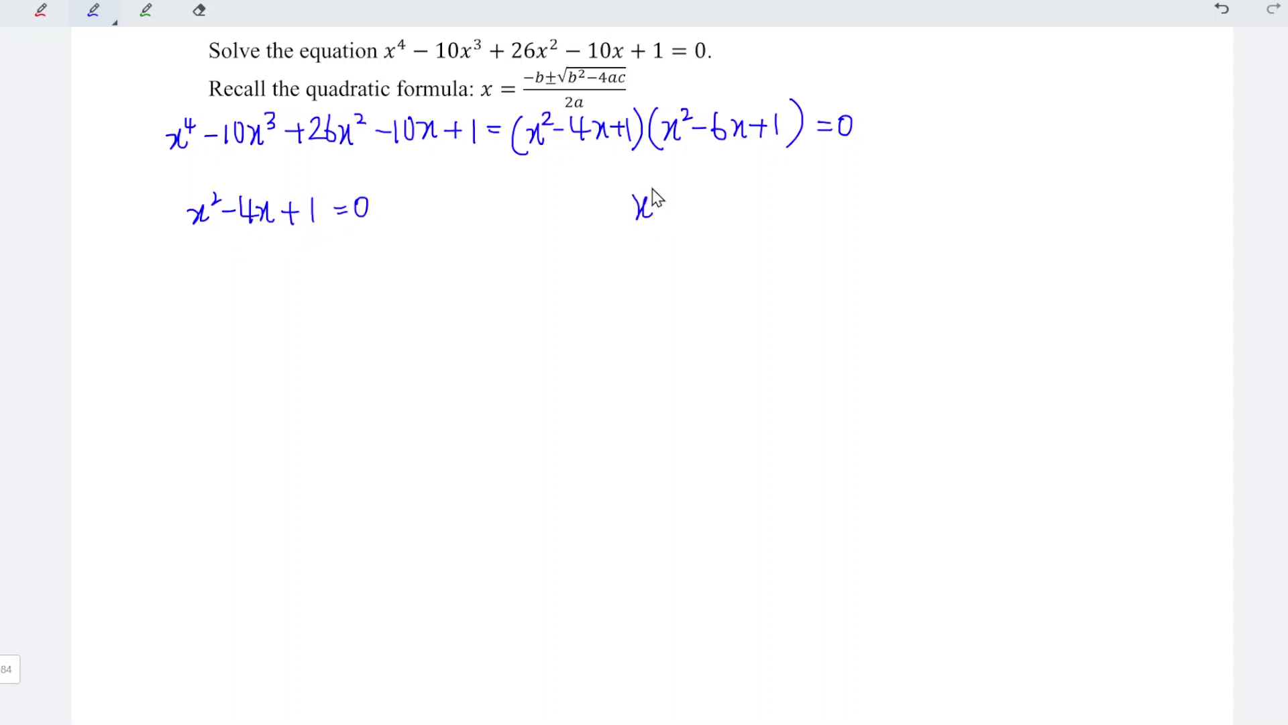
Step: Write x²−6x+1=0 beside it and start x = under the first equation
drag(653, 191, 664, 198)
drag(673, 209, 739, 203)
mouse_move(730, 193)
mouse_down()
mouse_move(730, 213)
mouse_move(758, 217)
mouse_move(790, 194)
mouse_up()
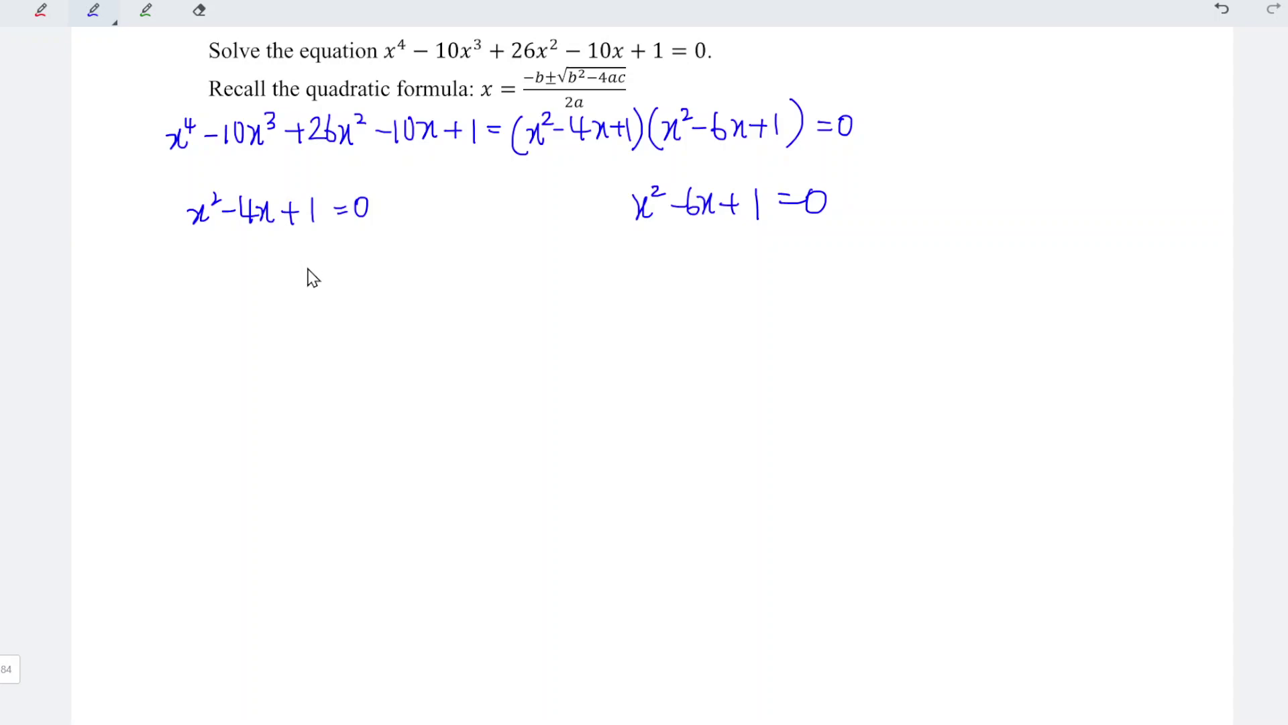
mouse_move(308, 263)
mouse_down()
mouse_move(329, 281)
mouse_move(354, 265)
mouse_up()
drag(339, 275, 354, 274)
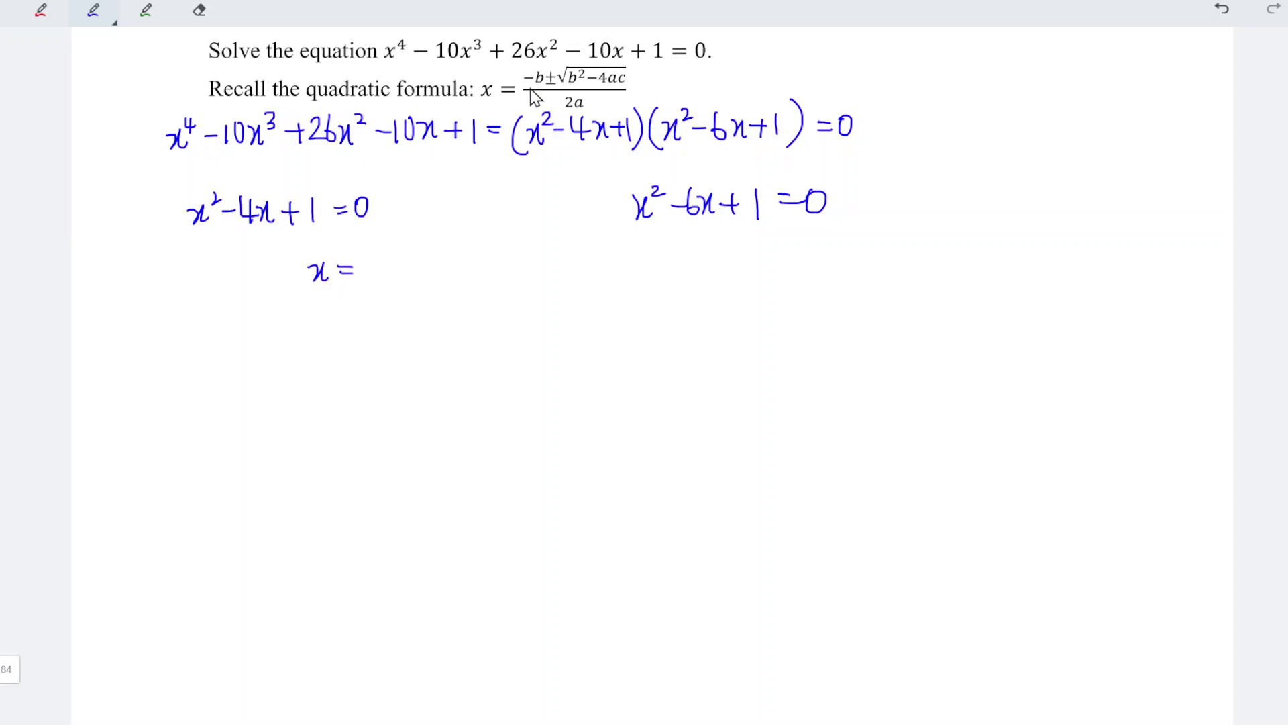